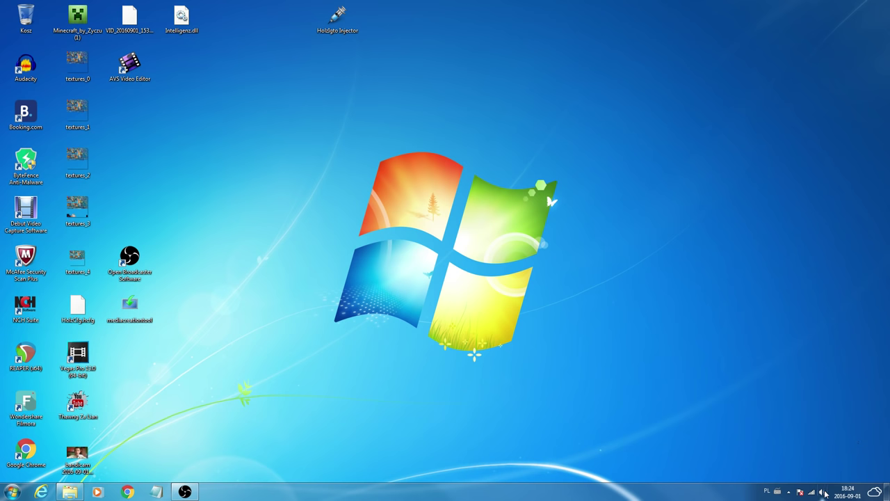
- Open the volume mixer and bring up the recording devices list in the sound settings
{"action": "left_click", "coordinate": [822, 492]}
{"action": "left_click_drag", "start_coordinate": [822, 402], "coordinate": [810, 374]}
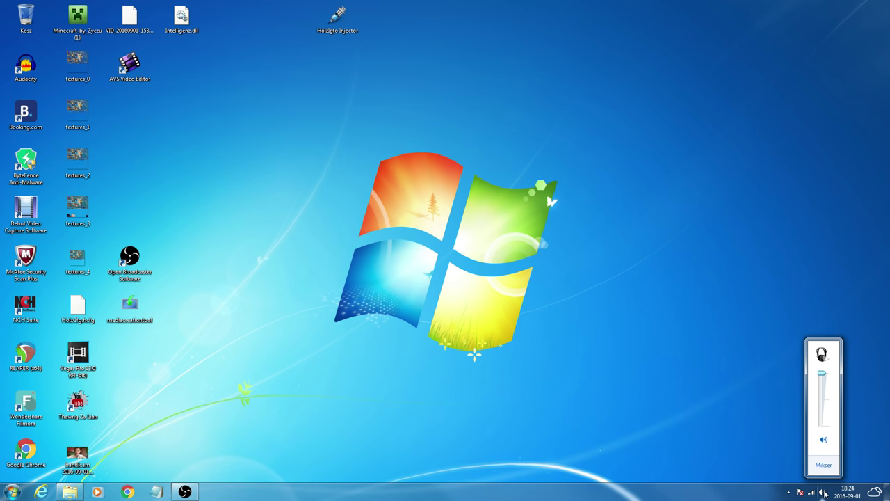
{"action": "left_click", "coordinate": [823, 464]}
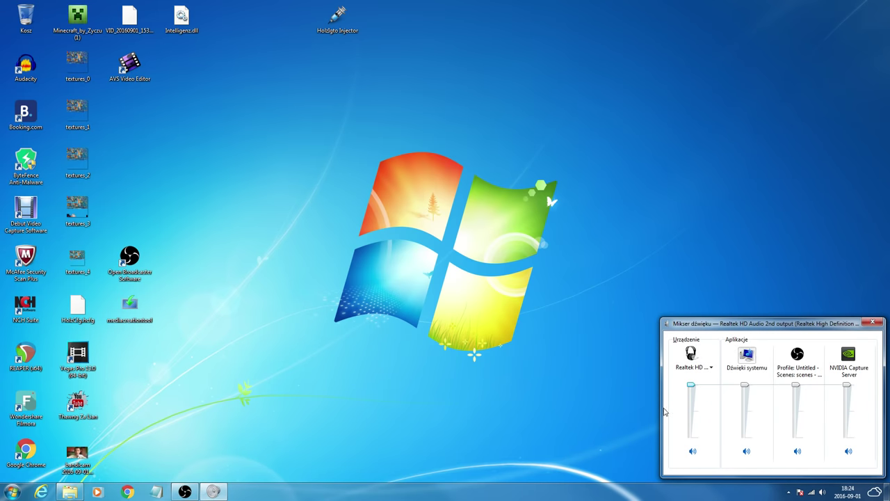
{"action": "left_click", "coordinate": [747, 355]}
{"action": "left_click", "coordinate": [88, 47]}
{"action": "left_click_drag", "start_coordinate": [109, 31], "coordinate": [472, 166]}
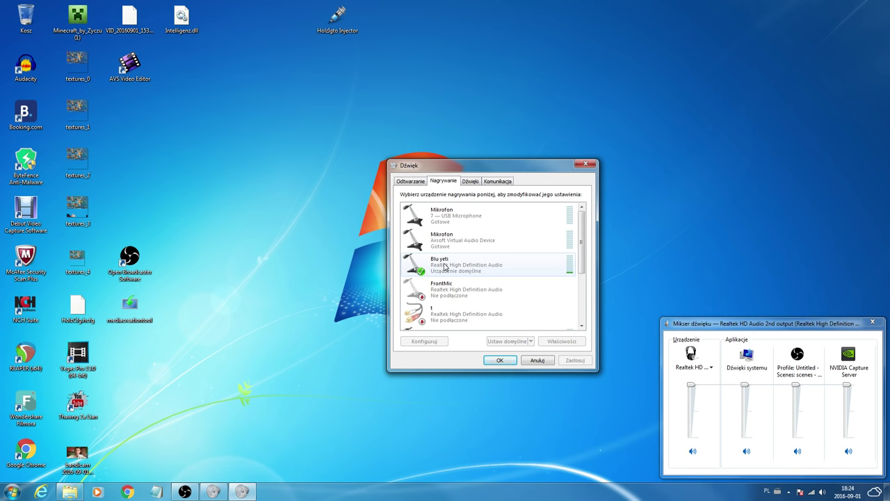
- Open the properties of the Blu yeti recording device and check its device usage options
{"action": "double_click", "coordinate": [445, 266]}
{"action": "left_click_drag", "start_coordinate": [562, 208], "coordinate": [491, 159]}
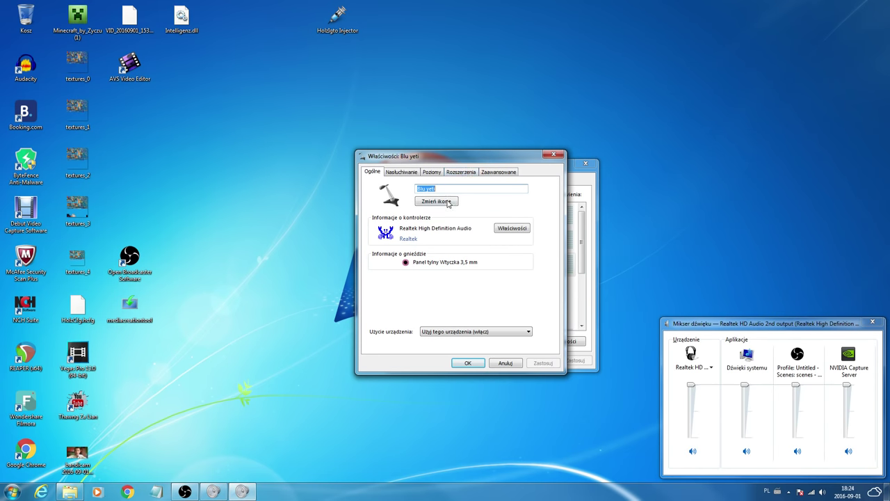
{"action": "left_click", "coordinate": [483, 331]}
{"action": "left_click", "coordinate": [471, 297]}
- Turn listening to the Blu yeti device (Nasłuchuj tego urządzenia) on and off again
{"action": "left_click", "coordinate": [408, 171]}
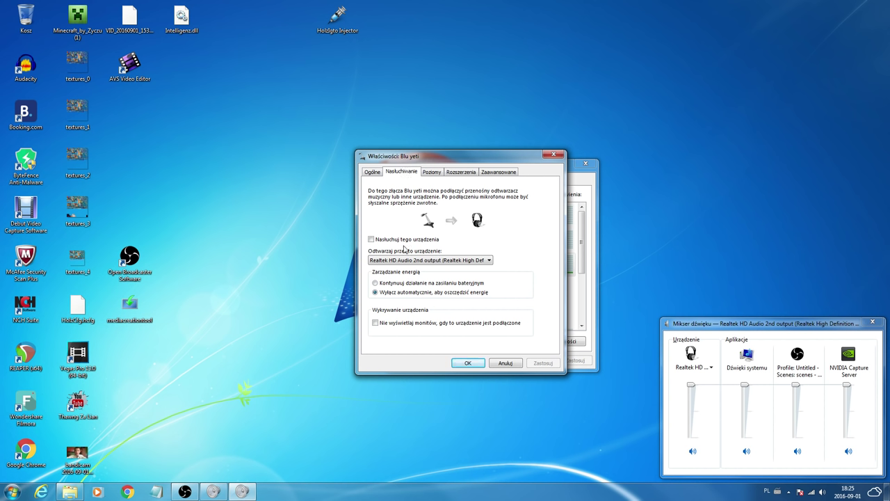
{"action": "left_click", "coordinate": [384, 241]}
{"action": "left_click", "coordinate": [415, 240]}
- Set the Blu yeti microphone level to 100 and its microphone boost to 0.0 dB
{"action": "left_click", "coordinate": [432, 172]}
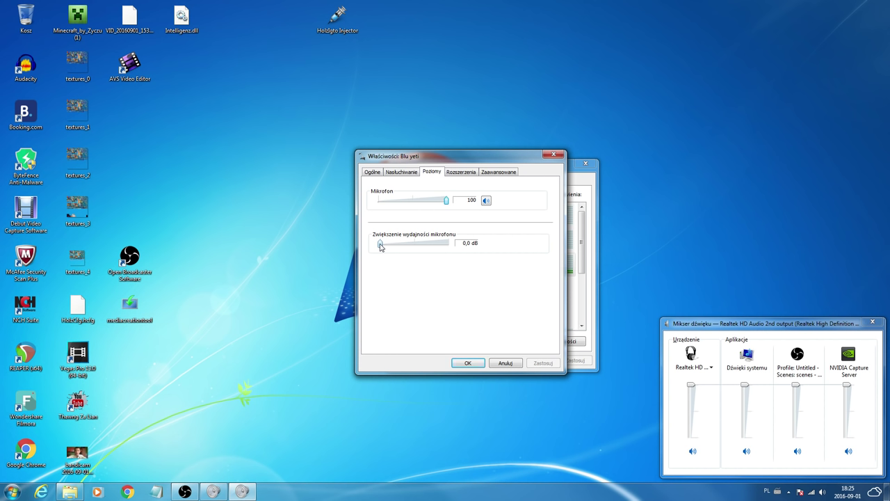
{"action": "mouse_move", "coordinate": [380, 246]}
{"action": "left_mouse_down"}
{"action": "mouse_move", "coordinate": [448, 250]}
{"action": "mouse_move", "coordinate": [390, 249]}
{"action": "left_mouse_up"}
{"action": "left_click_drag", "start_coordinate": [446, 202], "coordinate": [466, 206]}
{"action": "left_click_drag", "start_coordinate": [446, 200], "coordinate": [448, 202]}
{"action": "mouse_move", "coordinate": [381, 245]}
{"action": "left_mouse_down"}
{"action": "mouse_move", "coordinate": [436, 245]}
{"action": "mouse_move", "coordinate": [391, 252]}
{"action": "left_mouse_up"}
- Review the device's sound effects and set its default format to 2-channel, 16-bit, 192000 Hz (studio quality)
{"action": "left_click", "coordinate": [460, 172]}
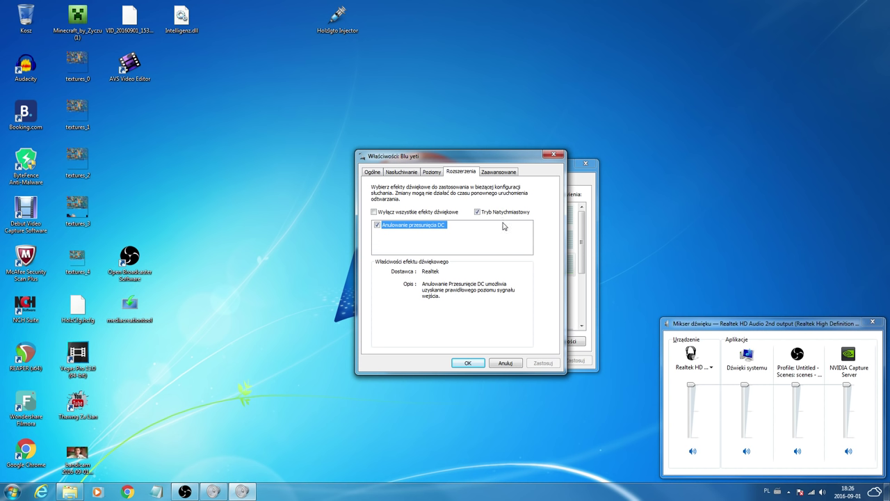
{"action": "left_click", "coordinate": [500, 171]}
{"action": "left_click", "coordinate": [461, 217]}
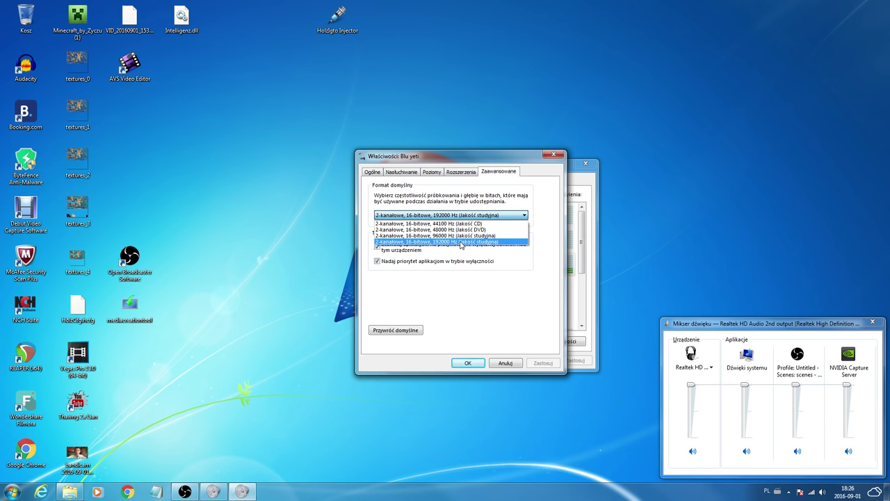
{"action": "left_click", "coordinate": [460, 242]}
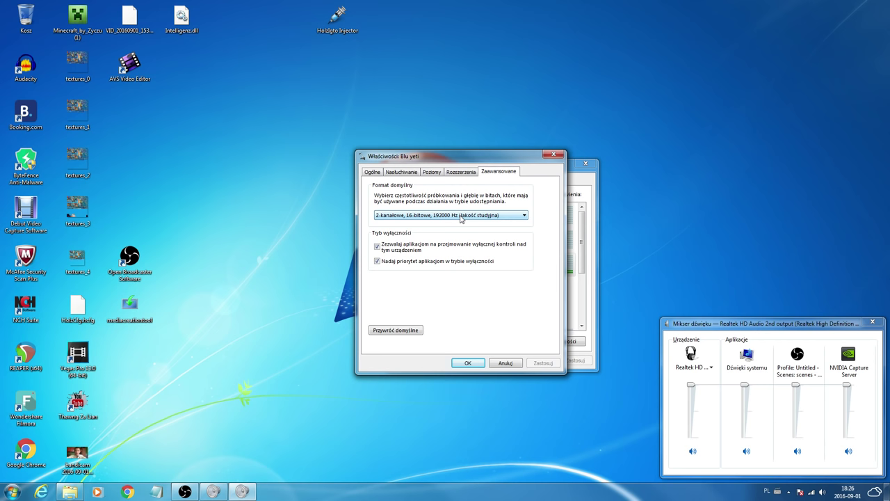
{"action": "left_click", "coordinate": [460, 215]}
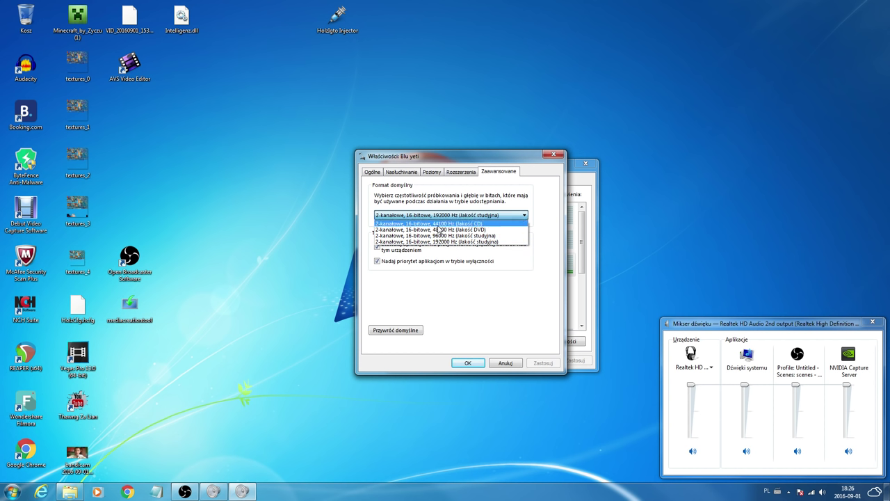
{"action": "left_click", "coordinate": [444, 242]}
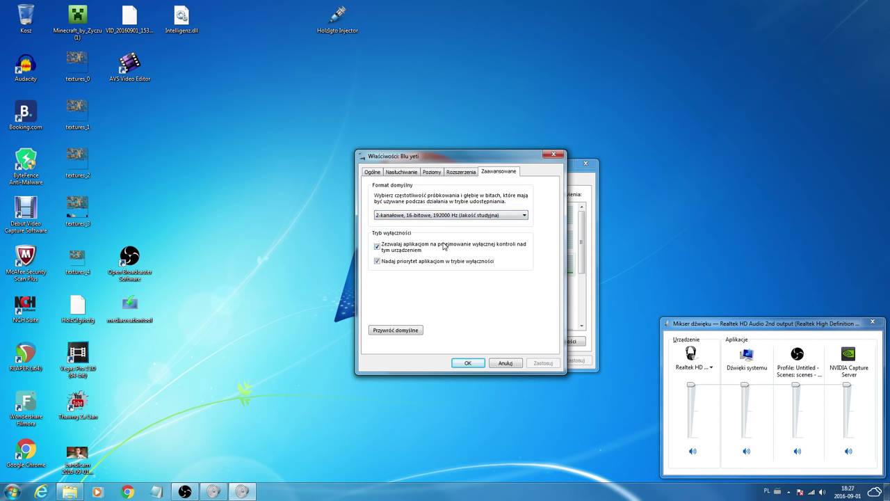
- Disable exclusive application control of the device, re-enable it together with exclusive-mode priority, and check the sound effects again
{"action": "left_click", "coordinate": [378, 246]}
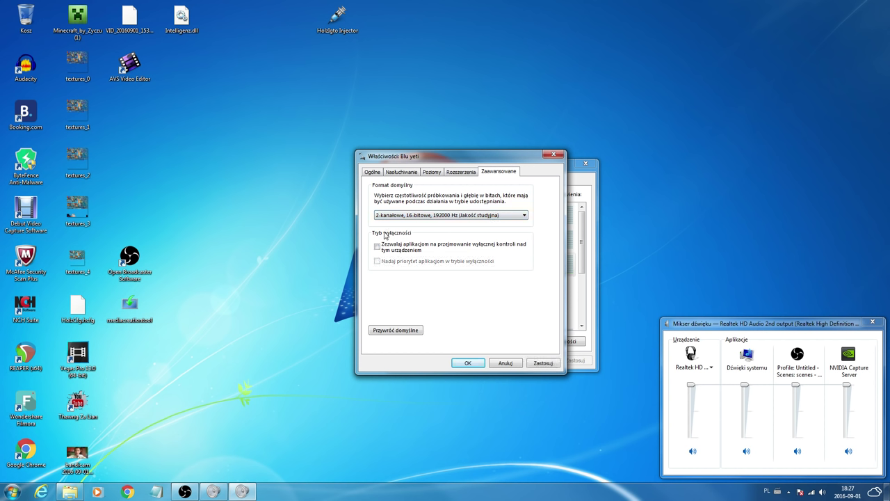
{"action": "left_click", "coordinate": [377, 247]}
{"action": "left_click", "coordinate": [377, 261]}
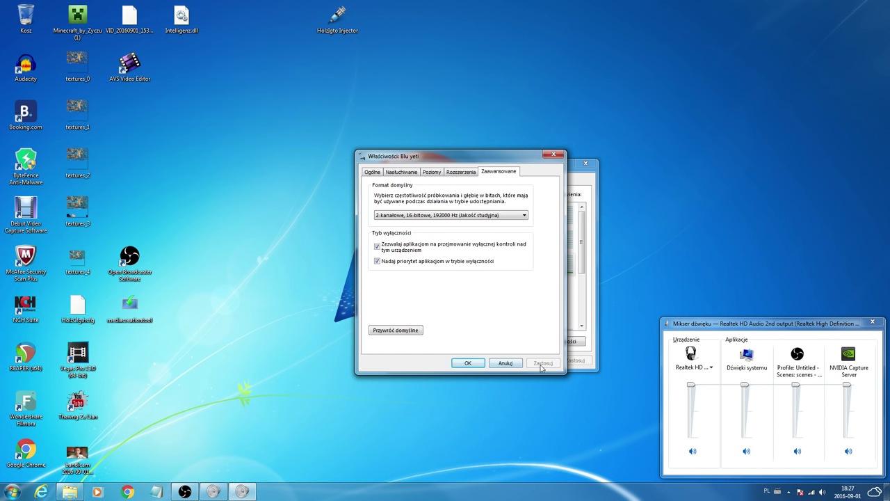
{"action": "left_click", "coordinate": [465, 173]}
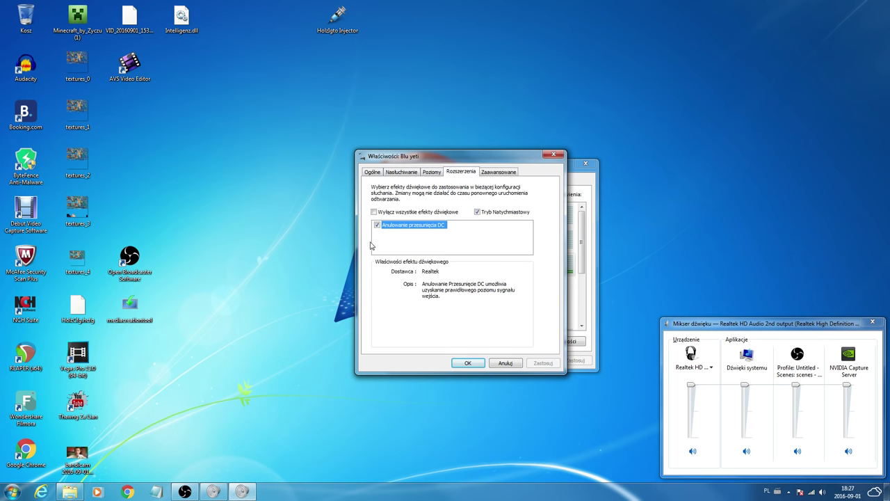
- Try applying the 2-channel, 16-bit, 44100 Hz (CD quality) default format, but decline to continue while the device is in use
{"action": "left_click", "coordinate": [498, 172]}
{"action": "left_click", "coordinate": [468, 215]}
{"action": "left_click", "coordinate": [468, 225]}
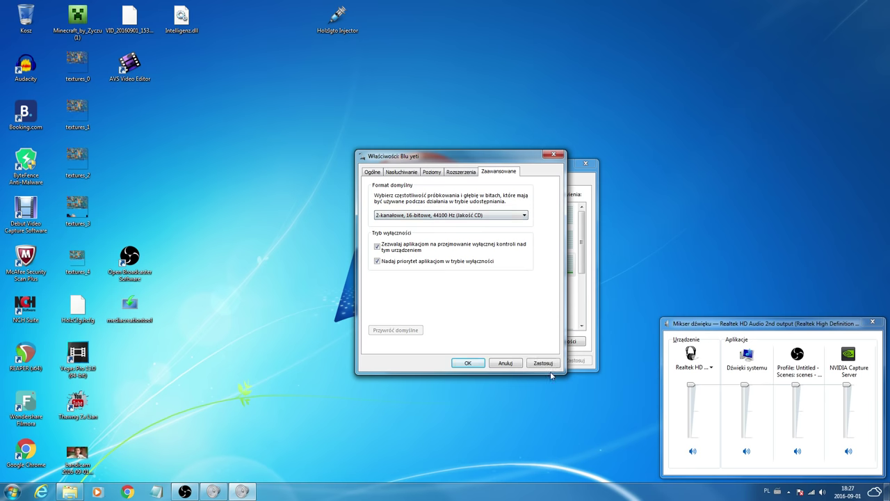
{"action": "left_click", "coordinate": [545, 364]}
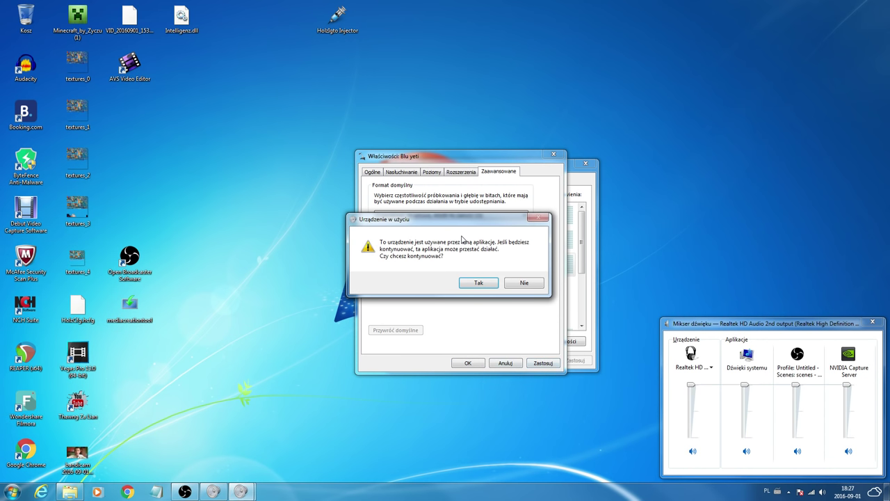
{"action": "left_click", "coordinate": [529, 285]}
- Set the default format back to 16-bit, 192000 Hz (studio quality), accept the microphone settings, and close the sound windows
{"action": "left_click", "coordinate": [502, 215]}
{"action": "left_click", "coordinate": [496, 242]}
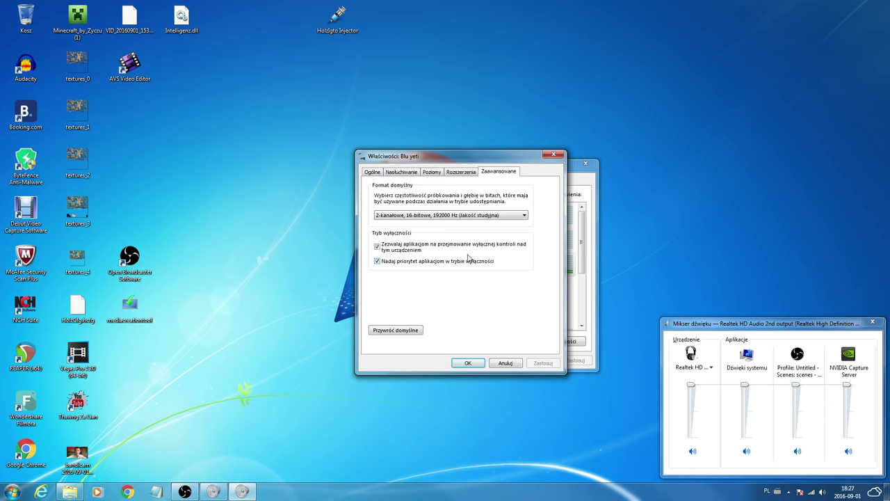
{"action": "left_click", "coordinate": [468, 363]}
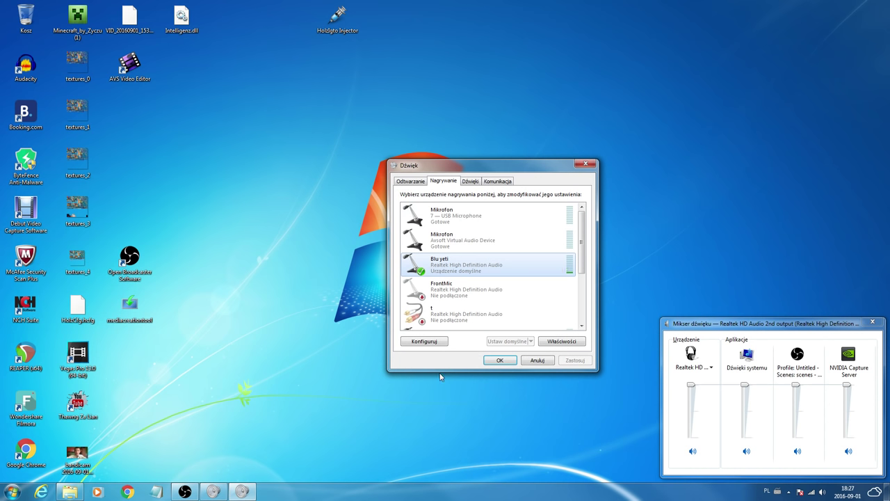
{"action": "left_click", "coordinate": [491, 358]}
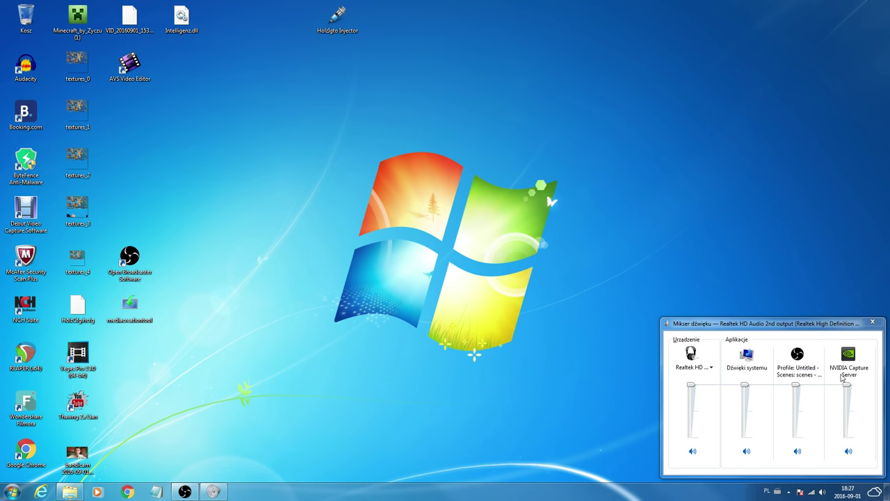
{"action": "left_click", "coordinate": [872, 322]}
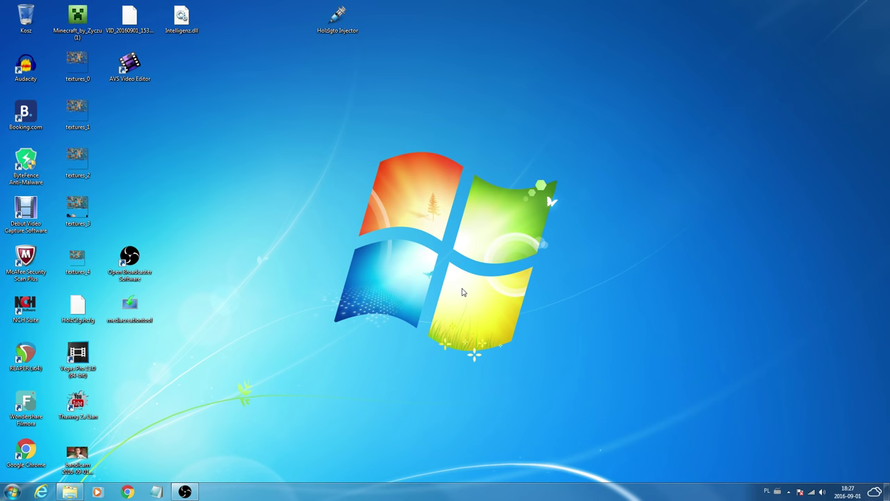